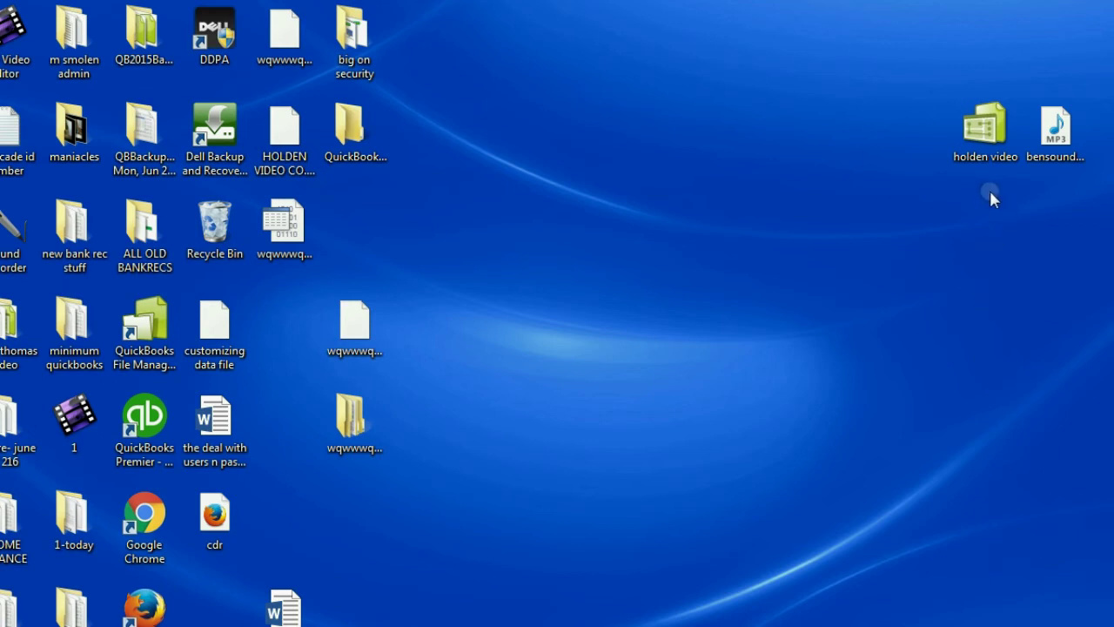
- Open the holden video company file from the desktop in QuickBooks
left_click(981, 155)
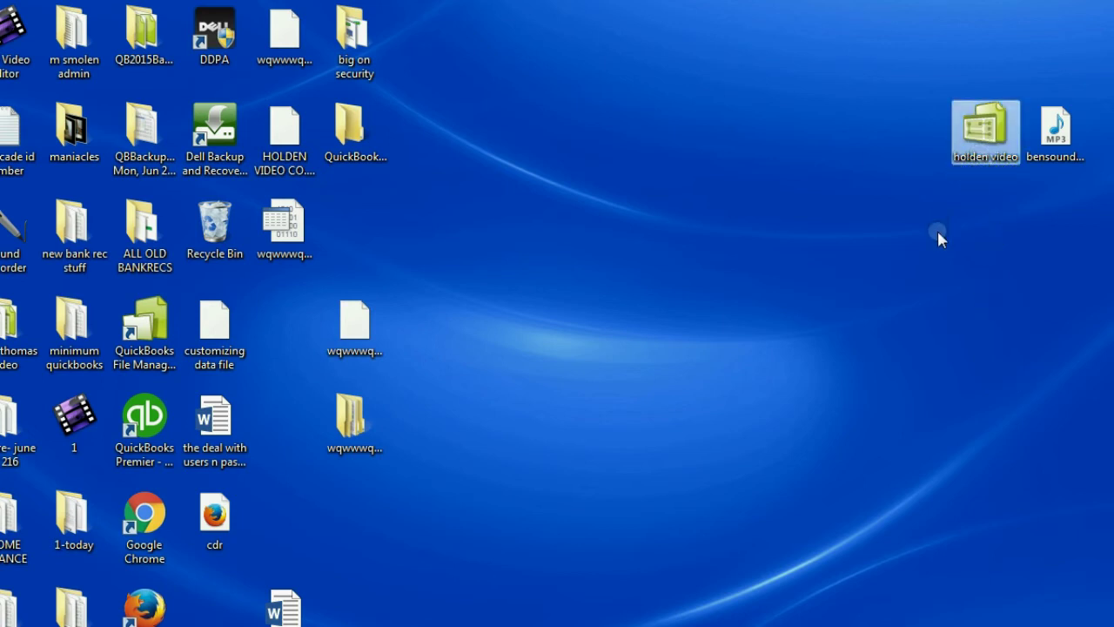
double_click(978, 141)
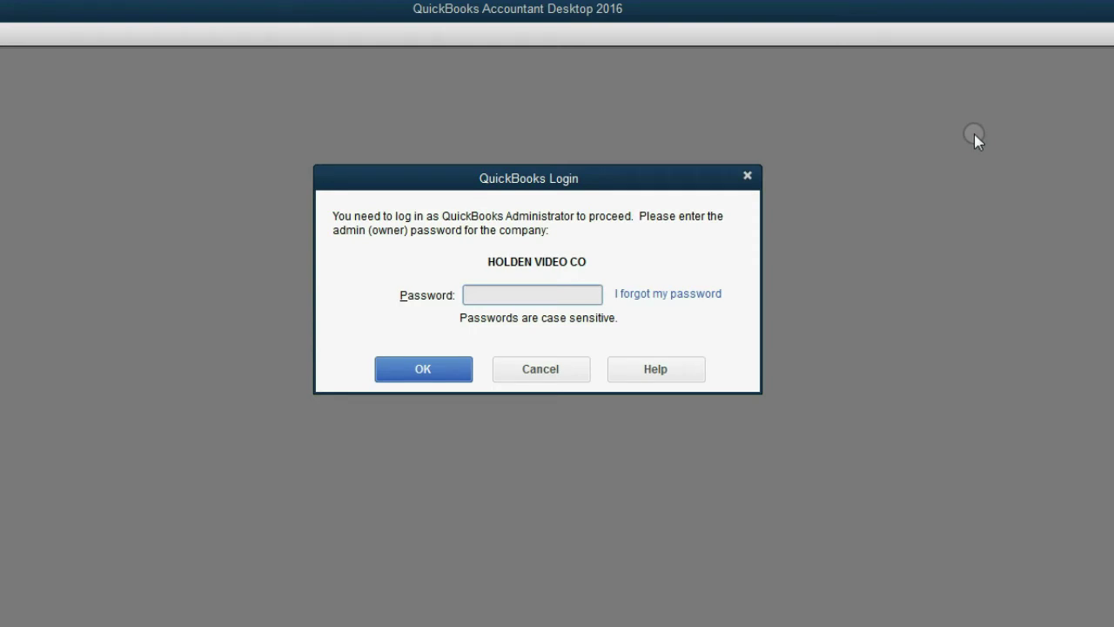
- Start the forgotten-password reset and submit the answer to the oldest-nephew challenge question
left_click(684, 296)
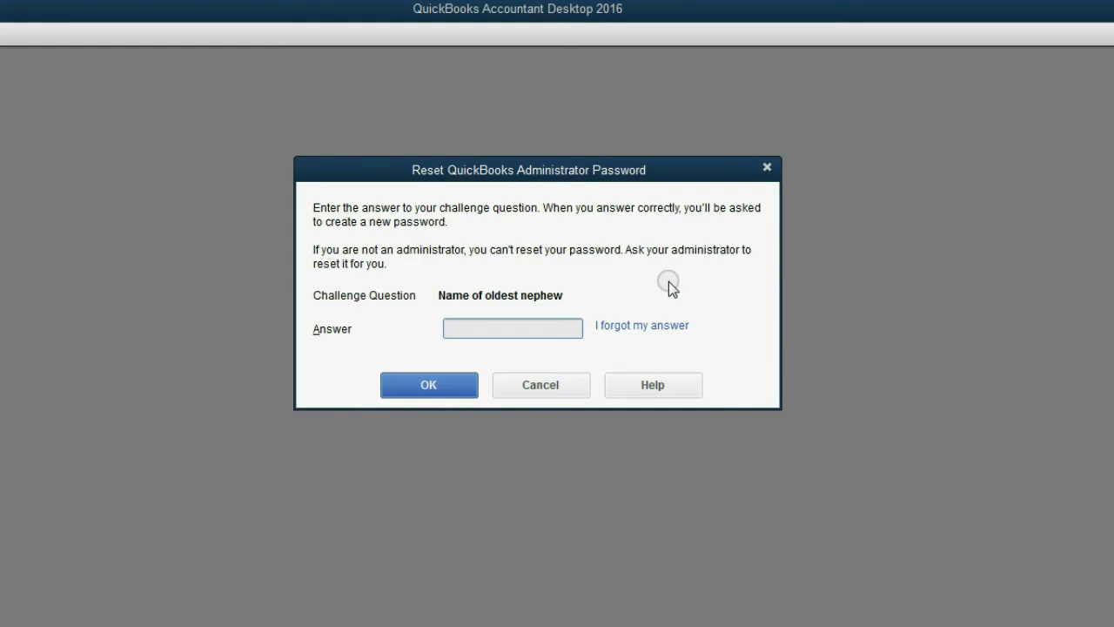
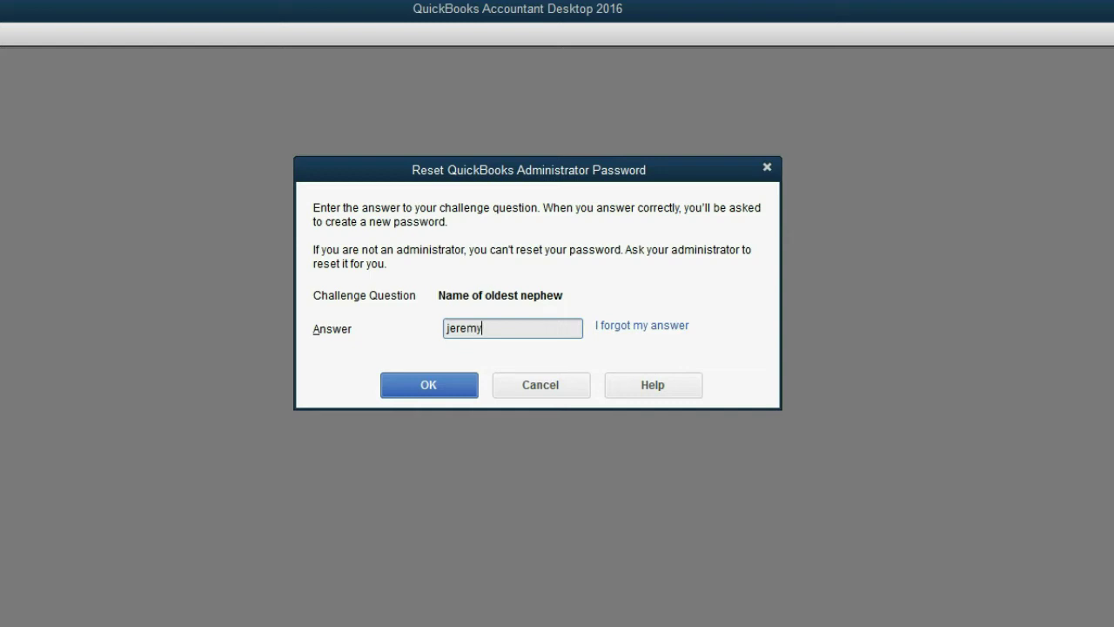
left_click(435, 385)
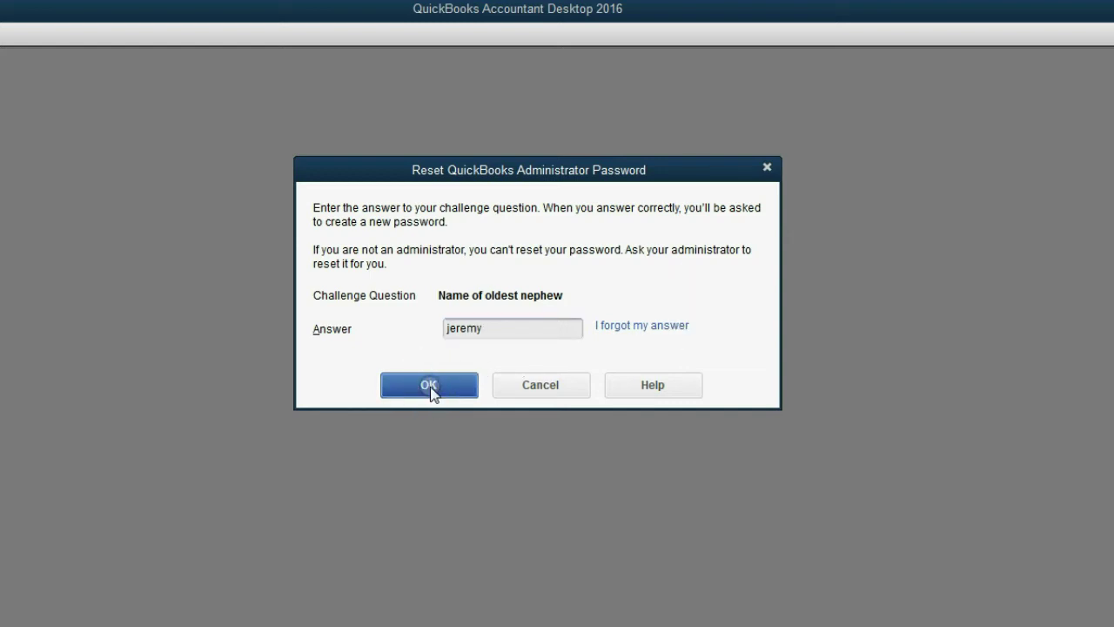
- Confirm the challenge answer so the administrator password is removed
left_click(435, 385)
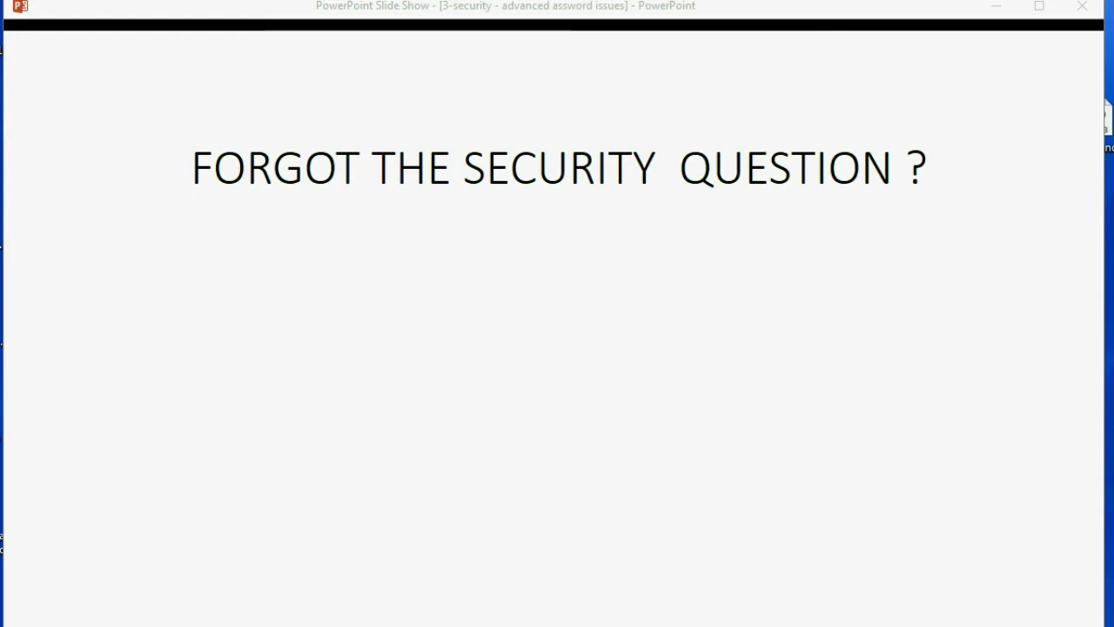
- Advance the slide to reveal the license-and-registration reset point
key("Right")
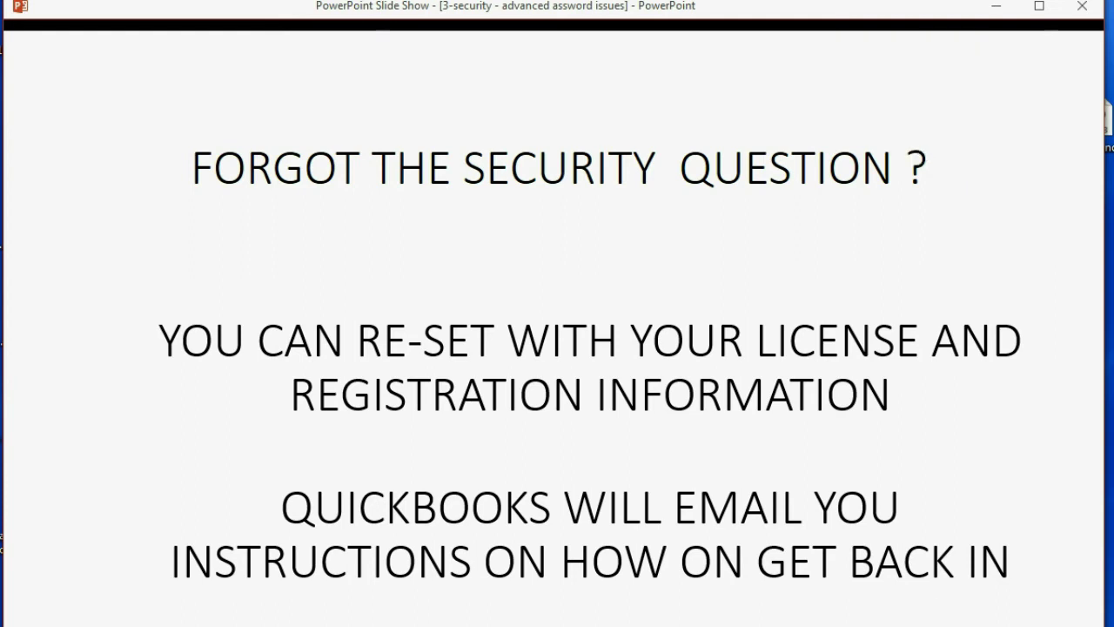
- Set the slide show aside, reopen holden video, and begin the forgotten-password reset
left_click(998, 7)
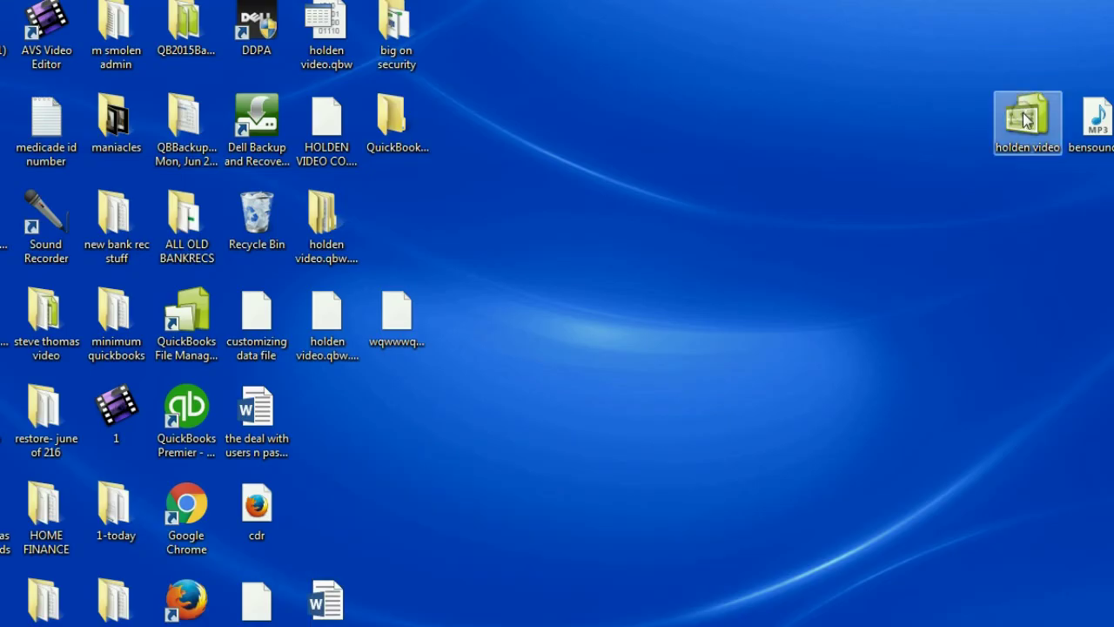
double_click(1025, 120)
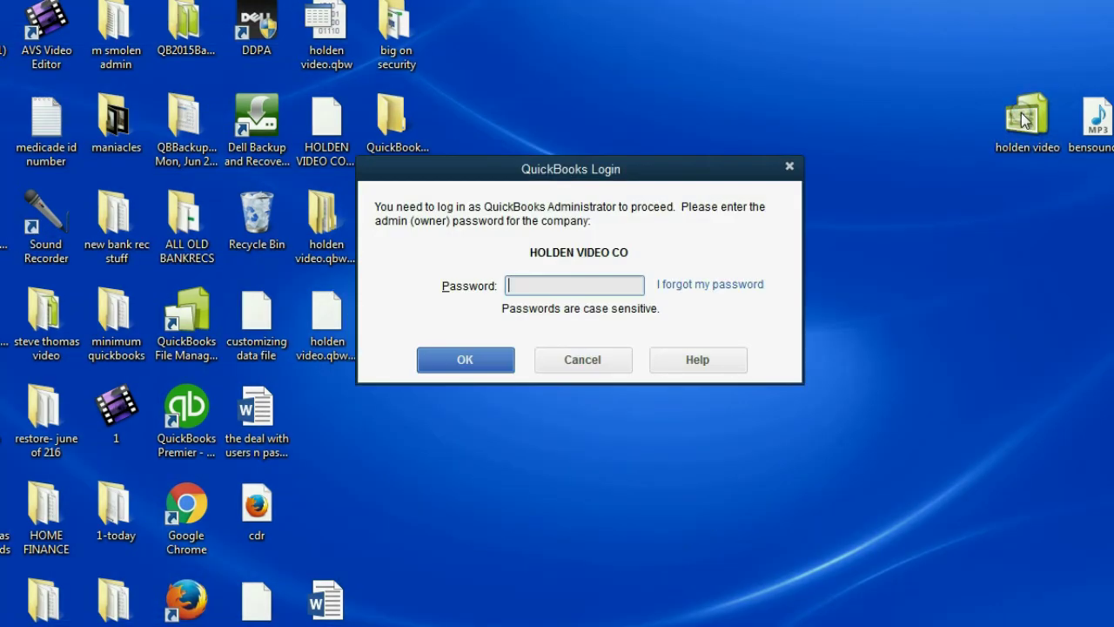
left_click(710, 286)
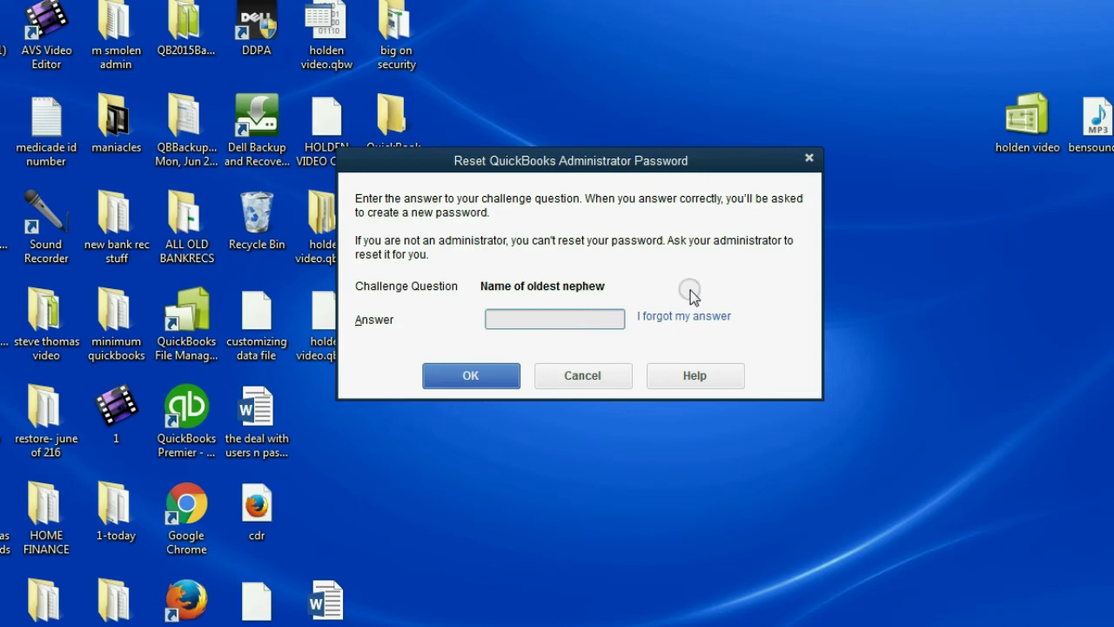
left_click(693, 319)
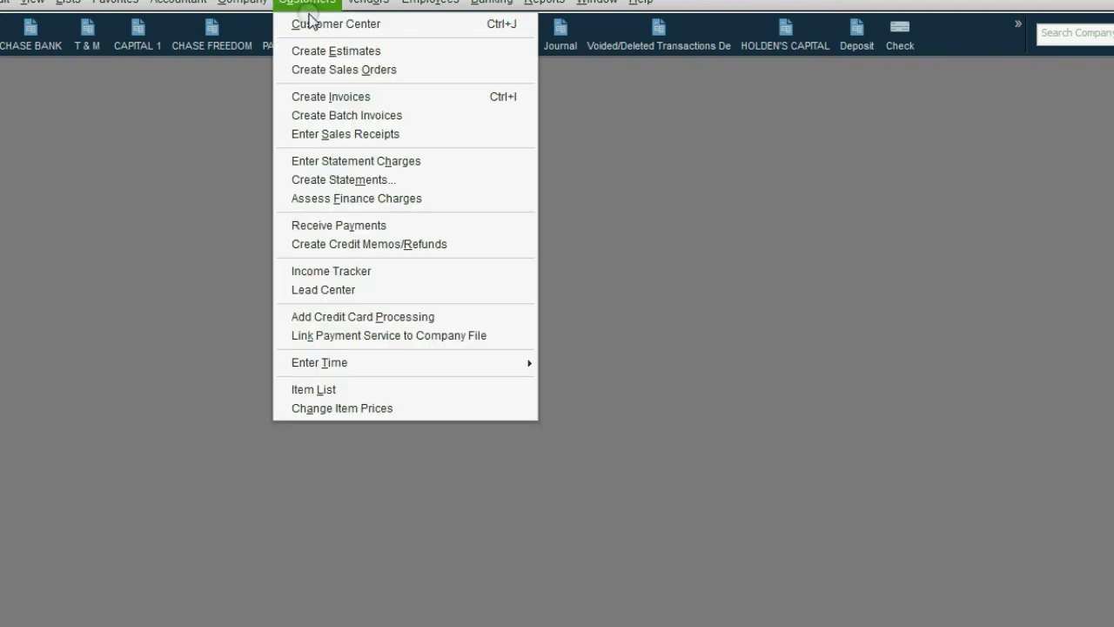
- Check a customer's unmasked credit card number under Payment Settings, then close the record
left_click(311, 22)
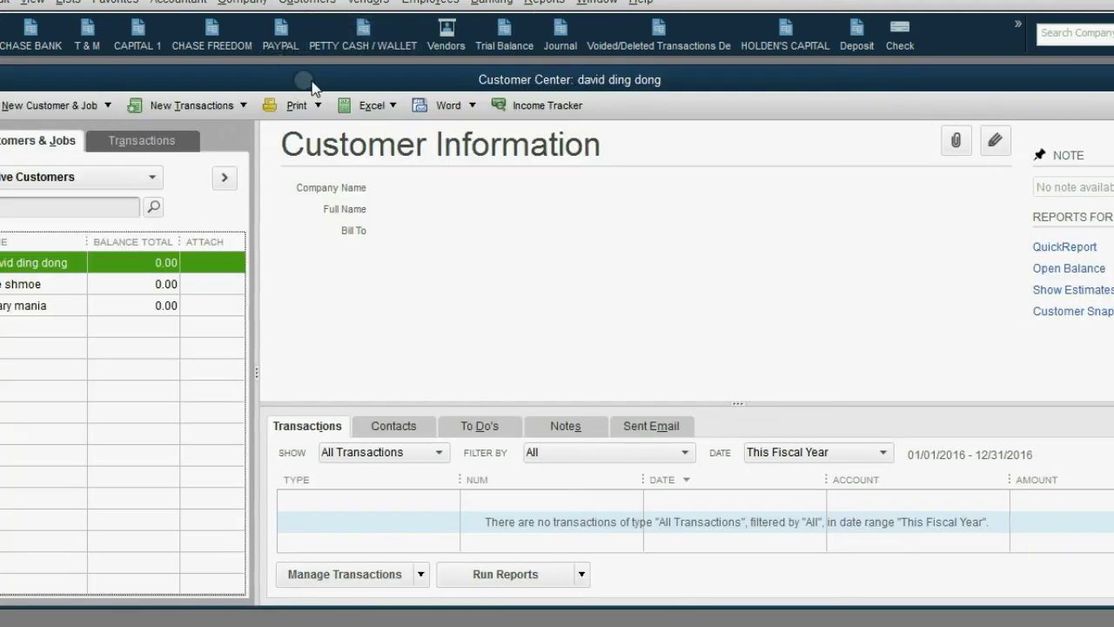
left_click_drag(312, 87, 448, 90)
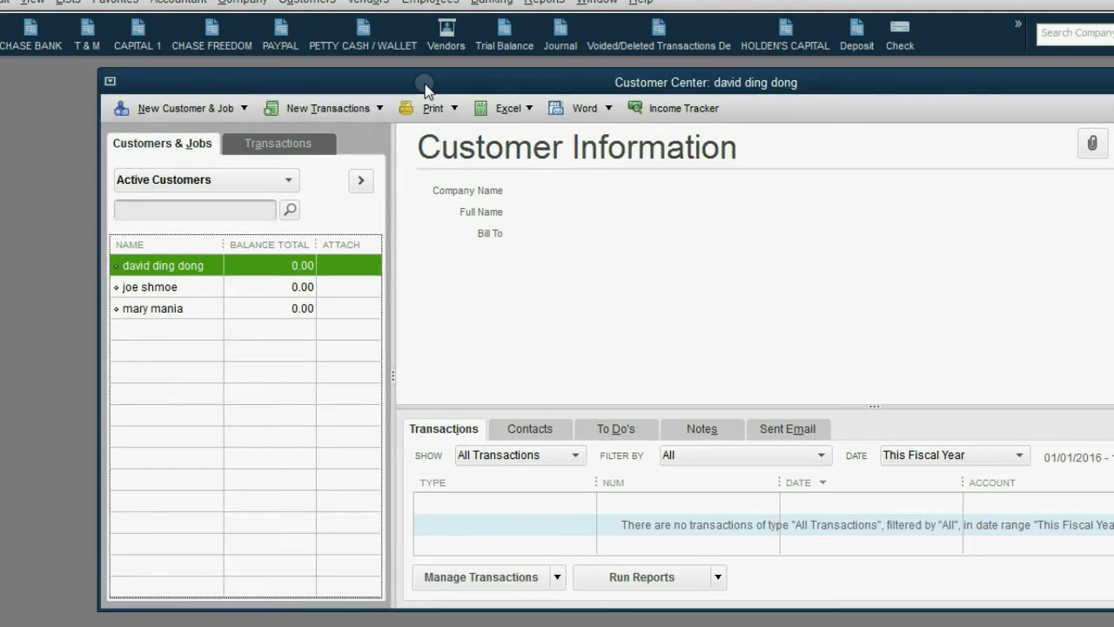
double_click(171, 308)
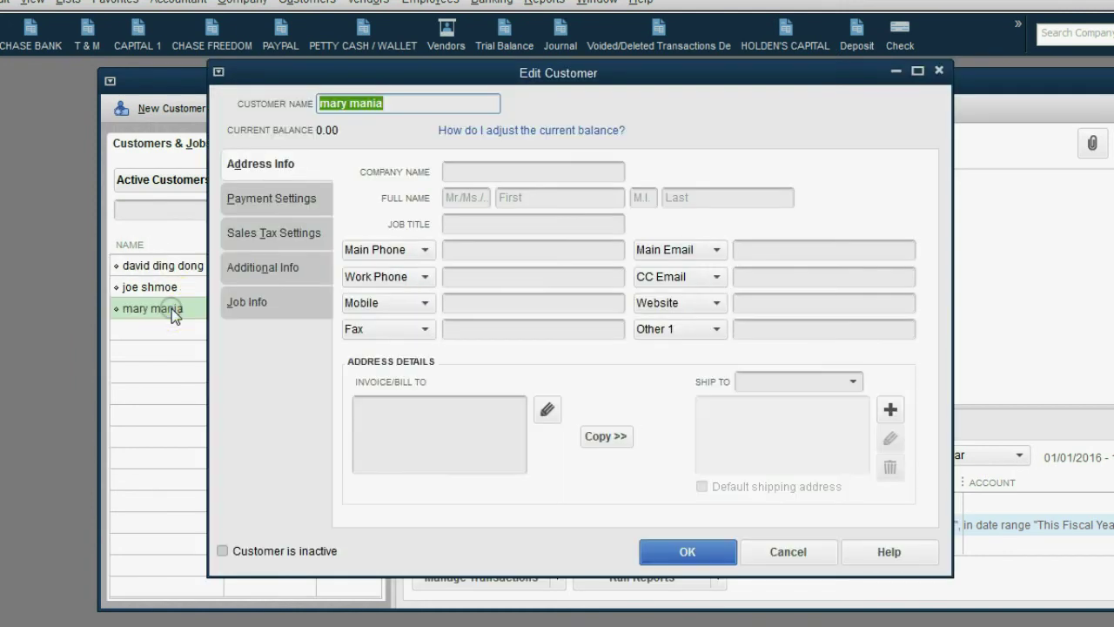
left_click(259, 209)
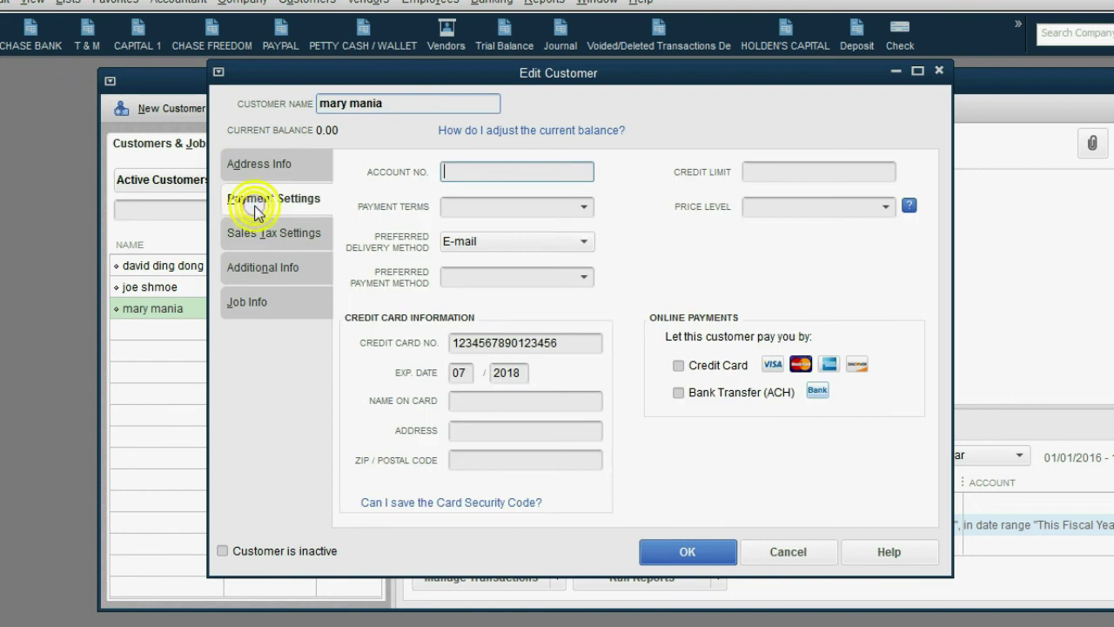
left_click(511, 342)
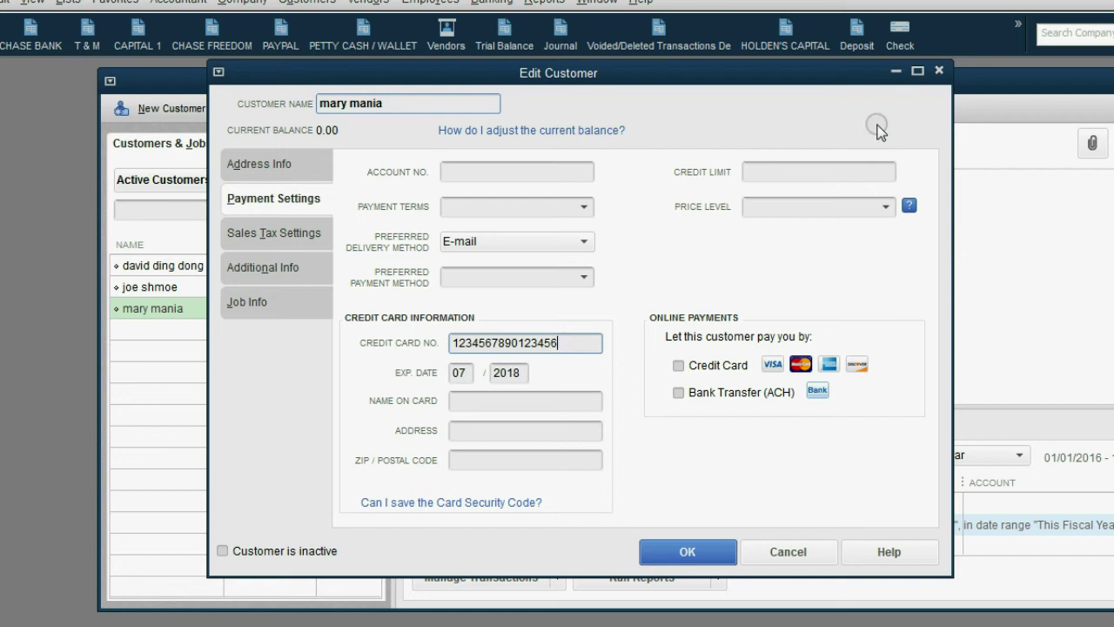
left_click(938, 69)
double_click(938, 87)
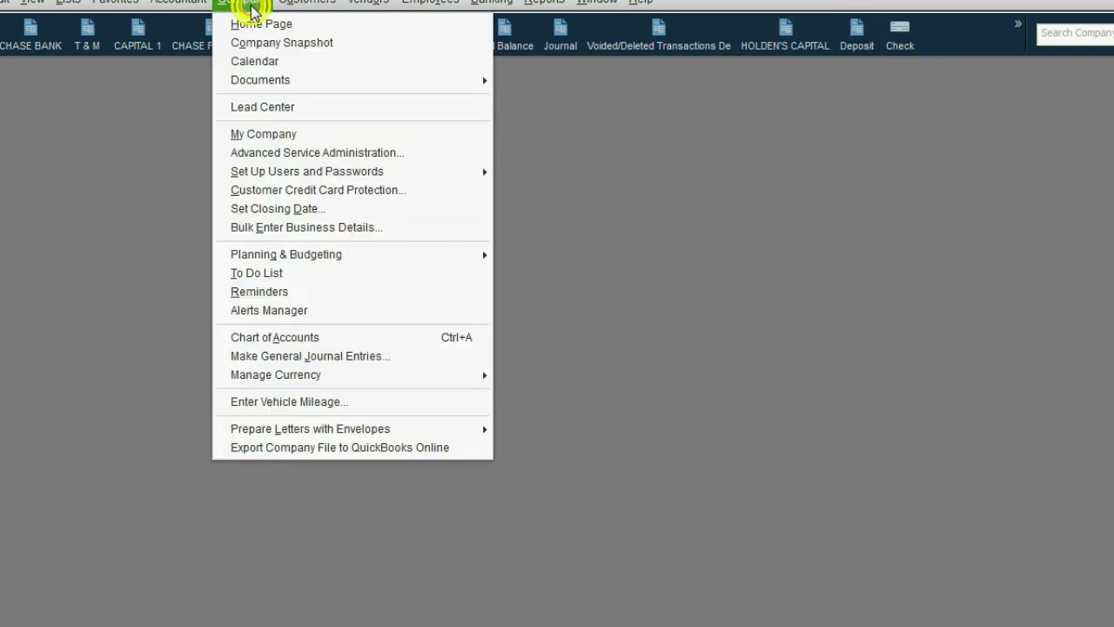
- Enter the admin password for Set Up Users and start adding a new user
mouse_move(285, 179)
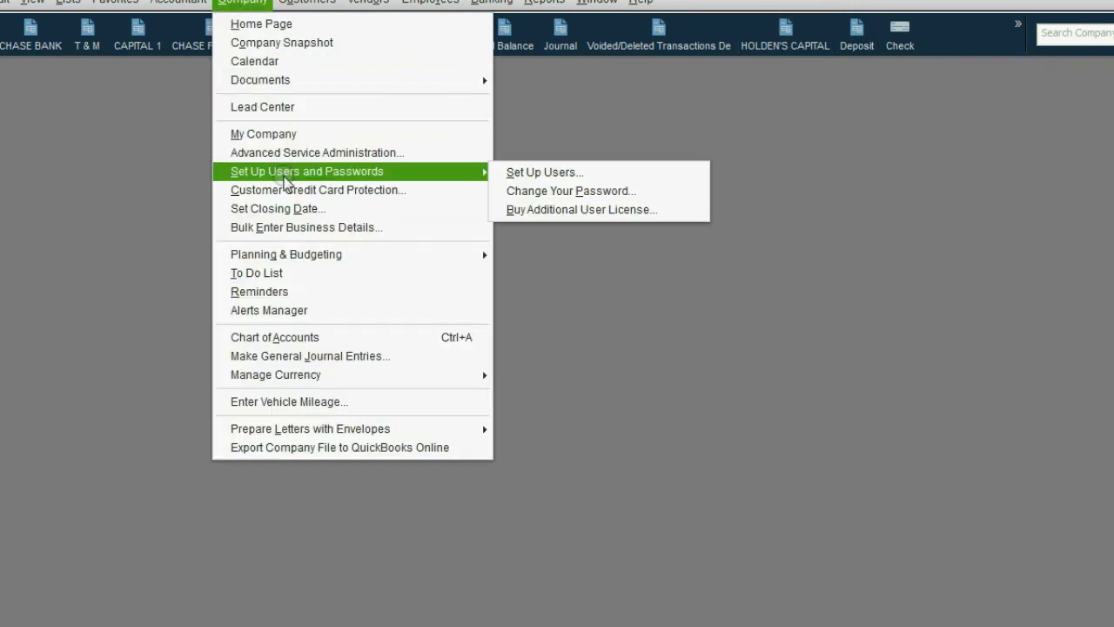
left_click(528, 174)
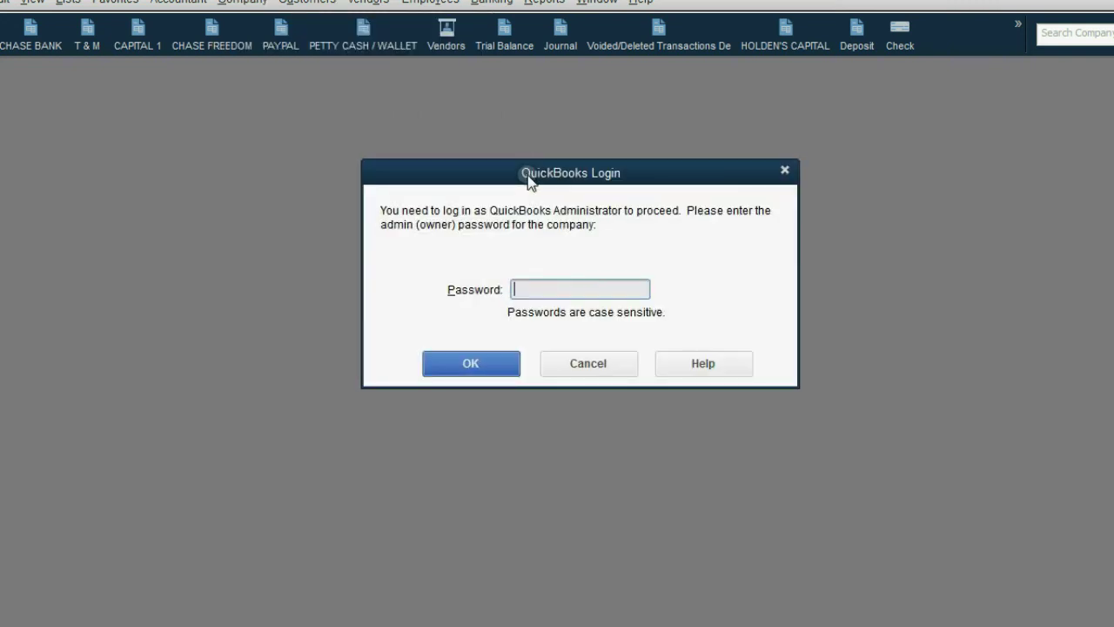
type("p")
type("••••••••")
left_click(481, 354)
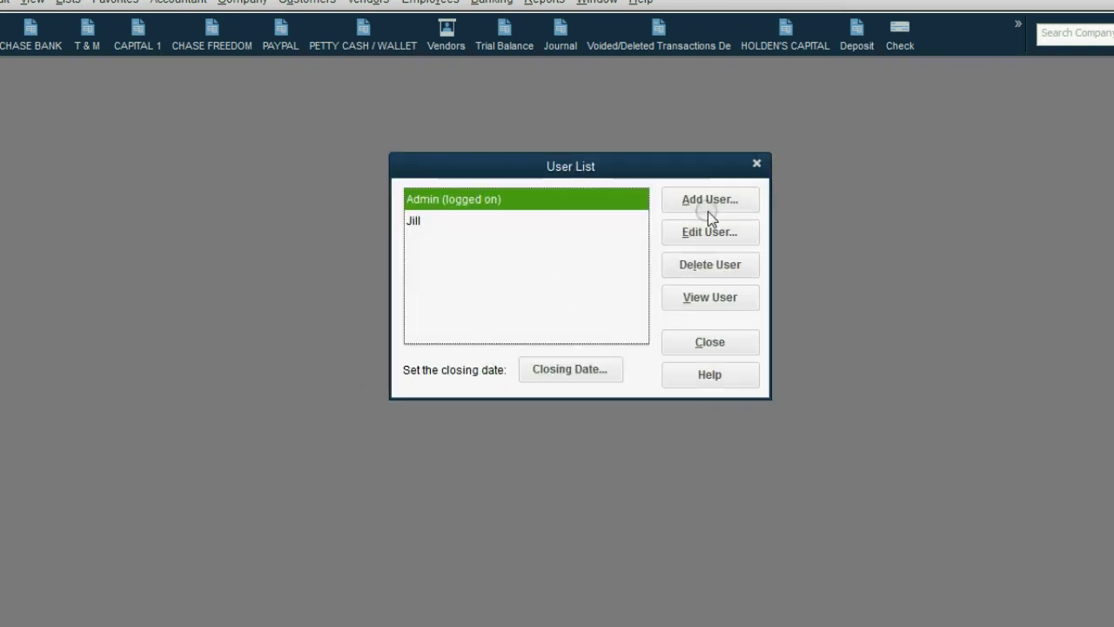
left_click(715, 202)
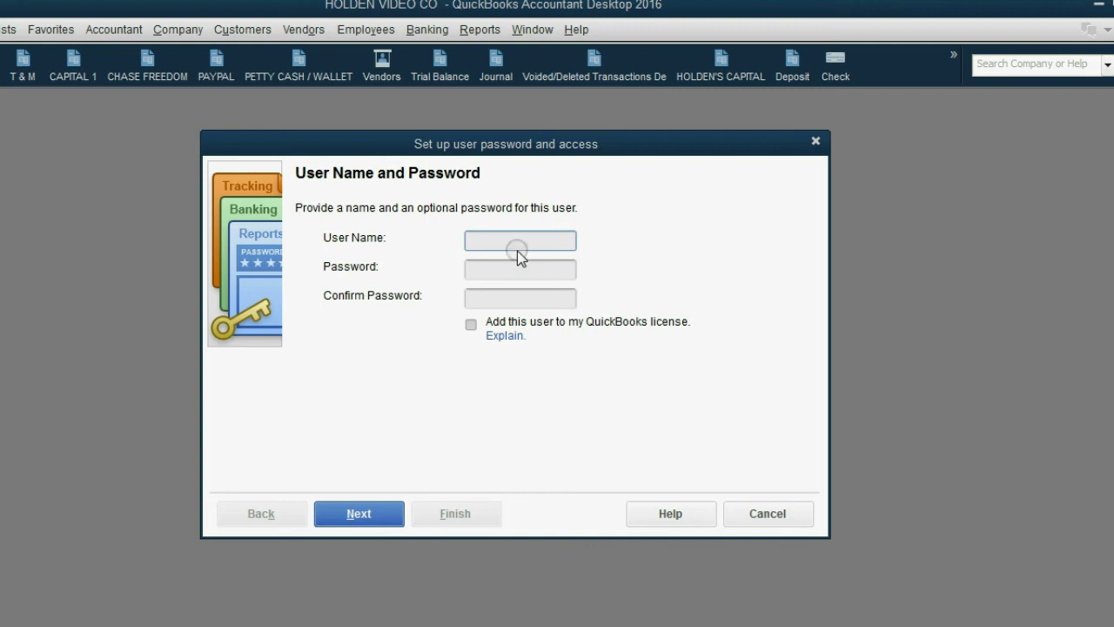
- Enter the new user's name and type the password twice
left_click(571, 212)
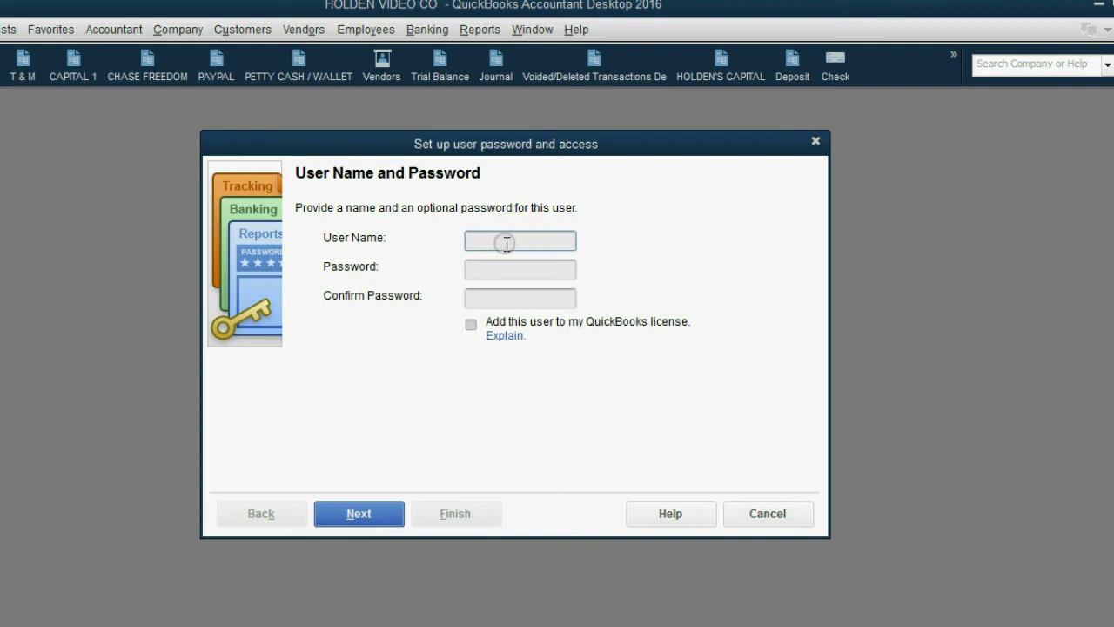
type("Sandra")
key("Tab")
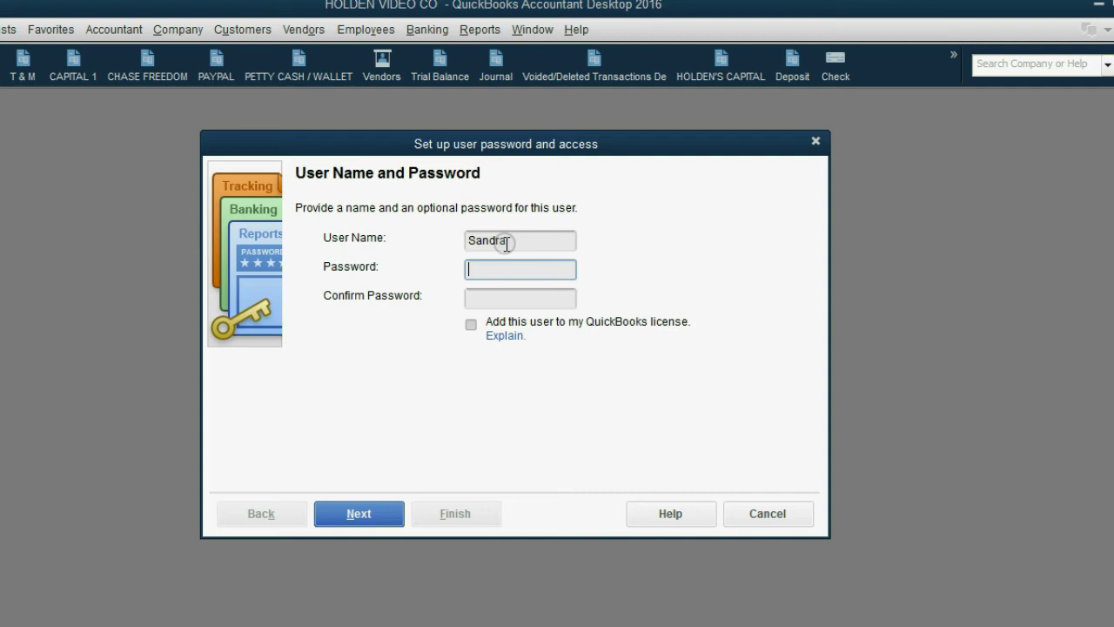
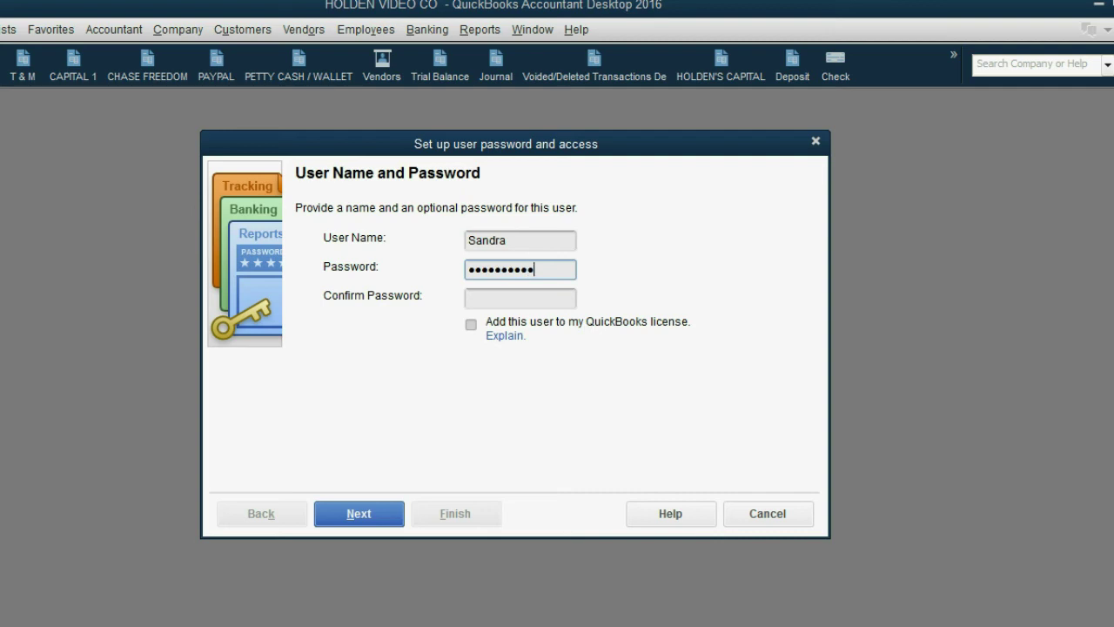
key("Tab")
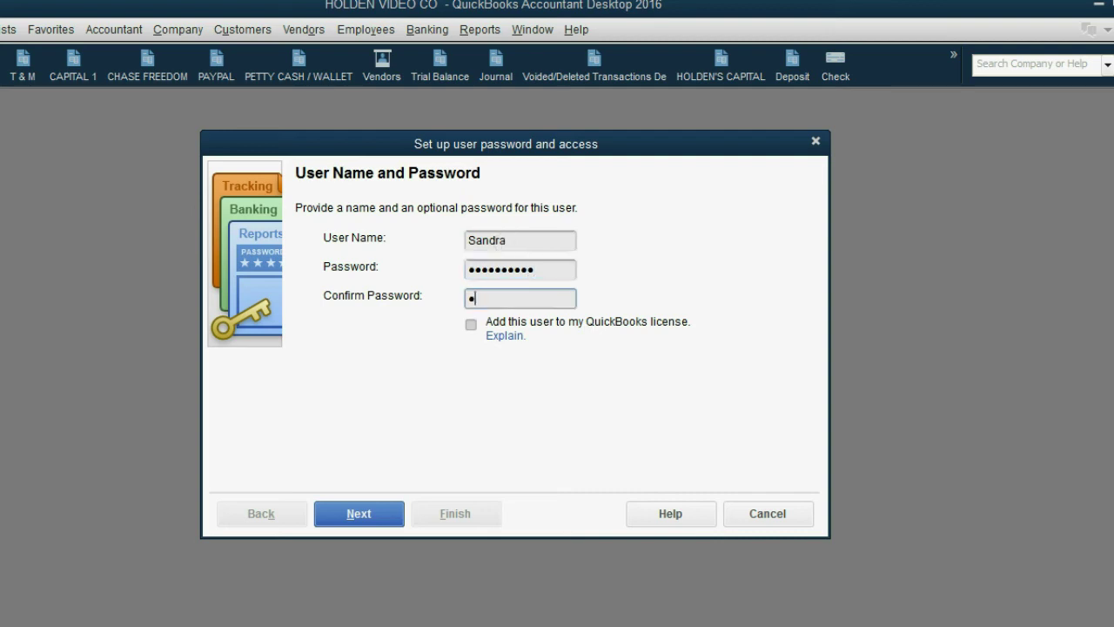
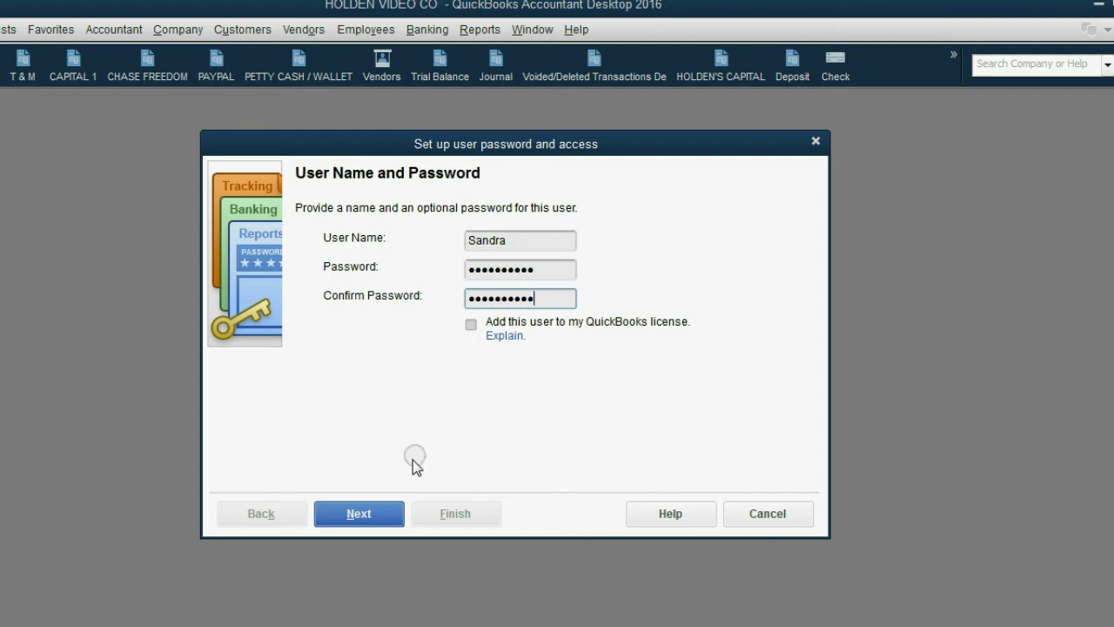
- Give the user External Accountant access, accept the card-number warning, and finish setup
left_click(387, 511)
left_click(369, 343)
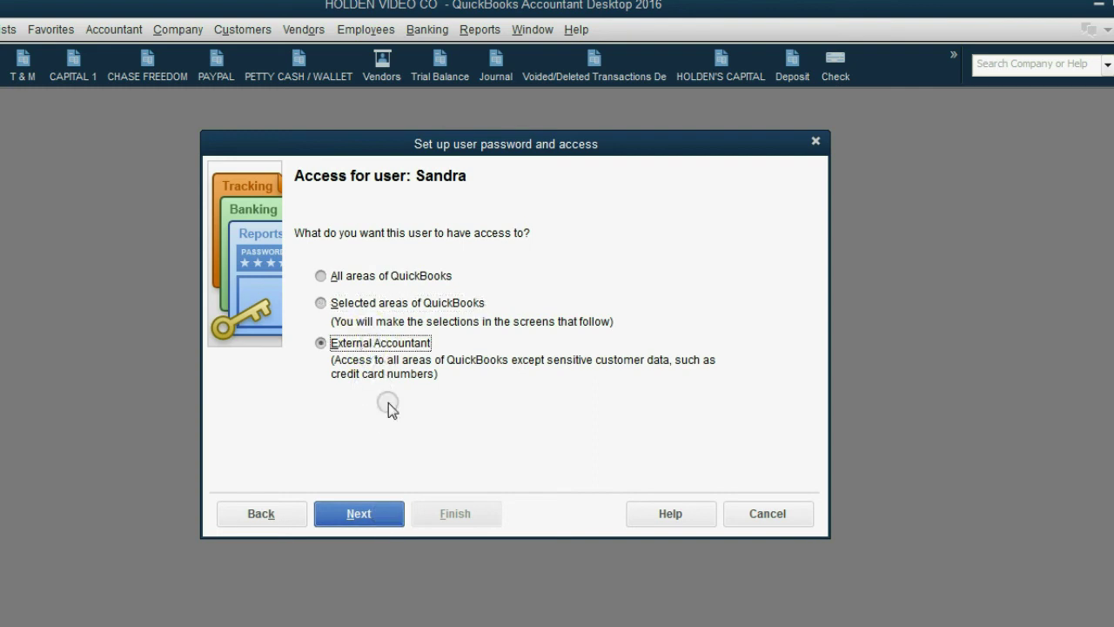
left_click(376, 512)
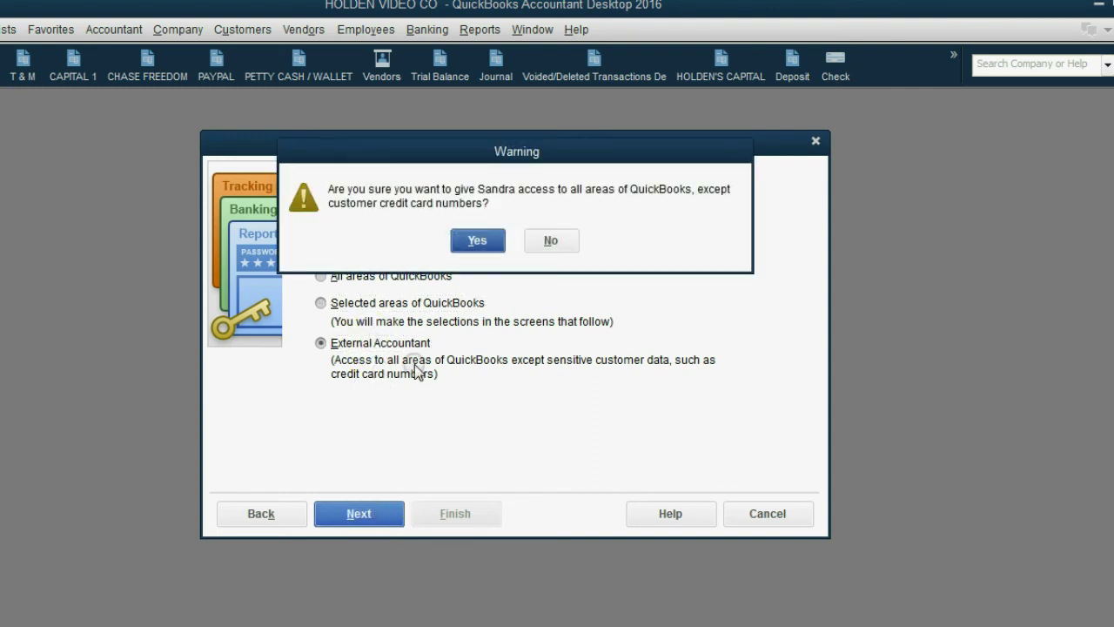
left_click(468, 245)
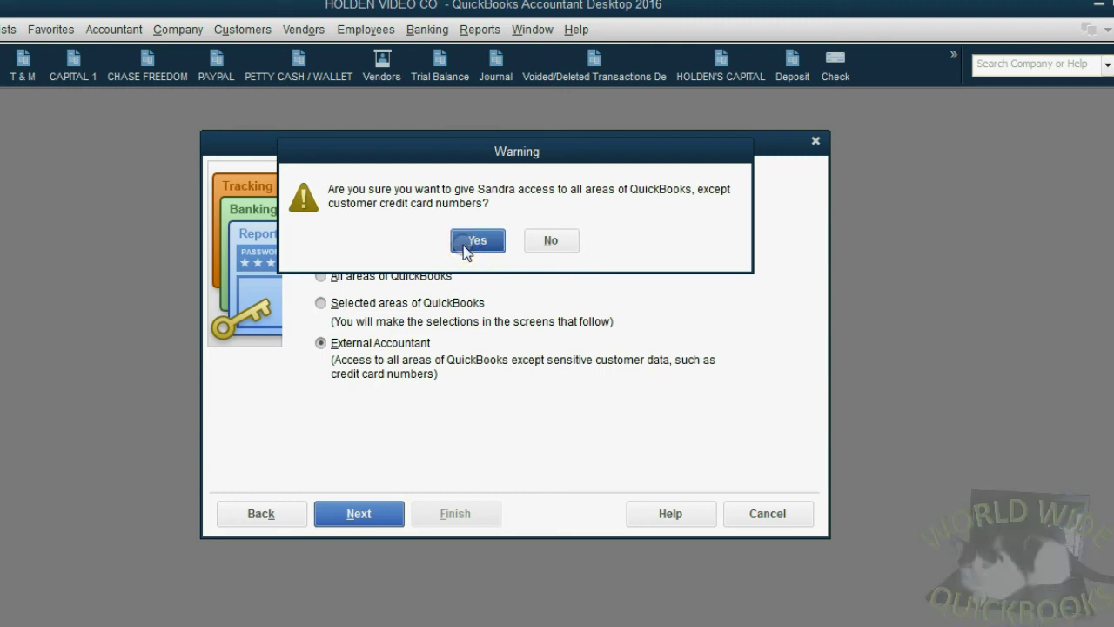
left_click(464, 245)
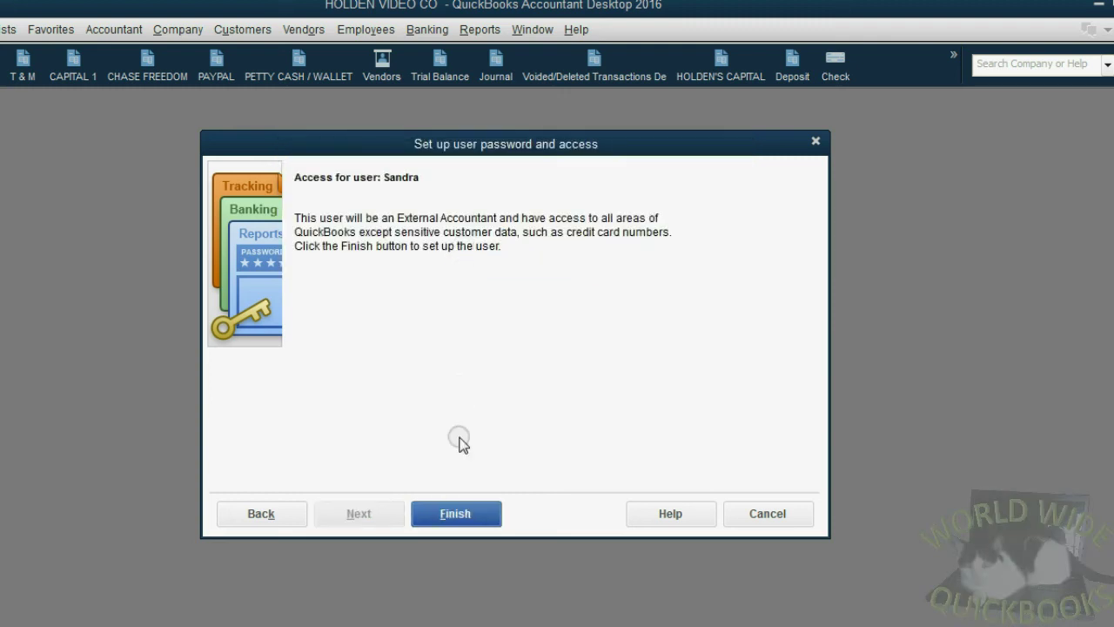
left_click(454, 514)
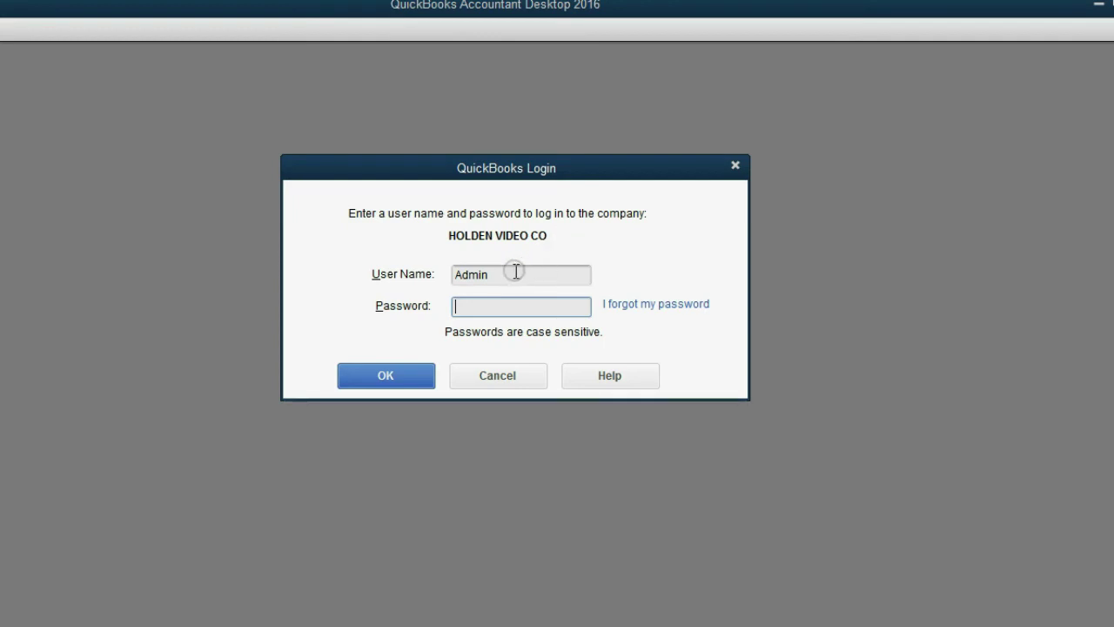
- Log in to HOLDEN VIDEO CO with the new user's name and password
left_click_drag(514, 274, 430, 279)
type("Sandra")
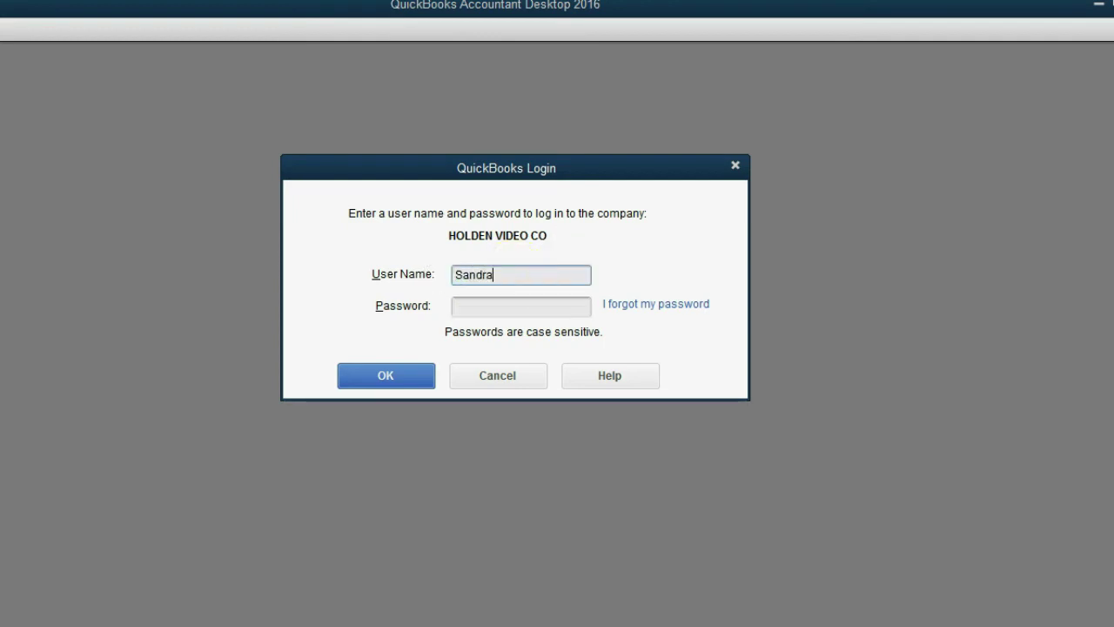
key("Tab")
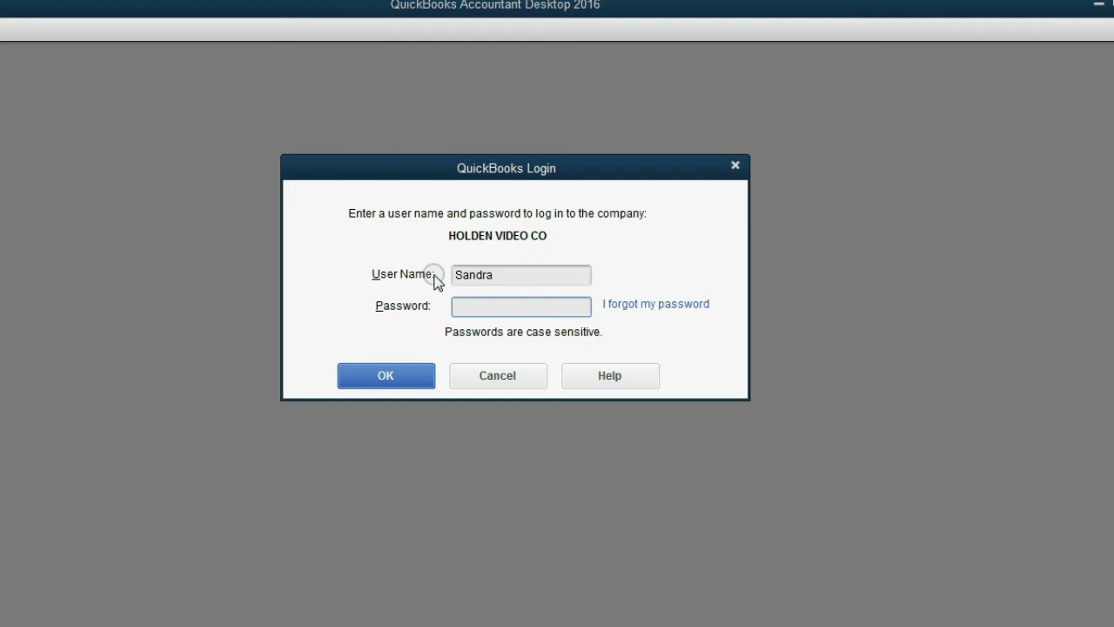
type("•••••••••")
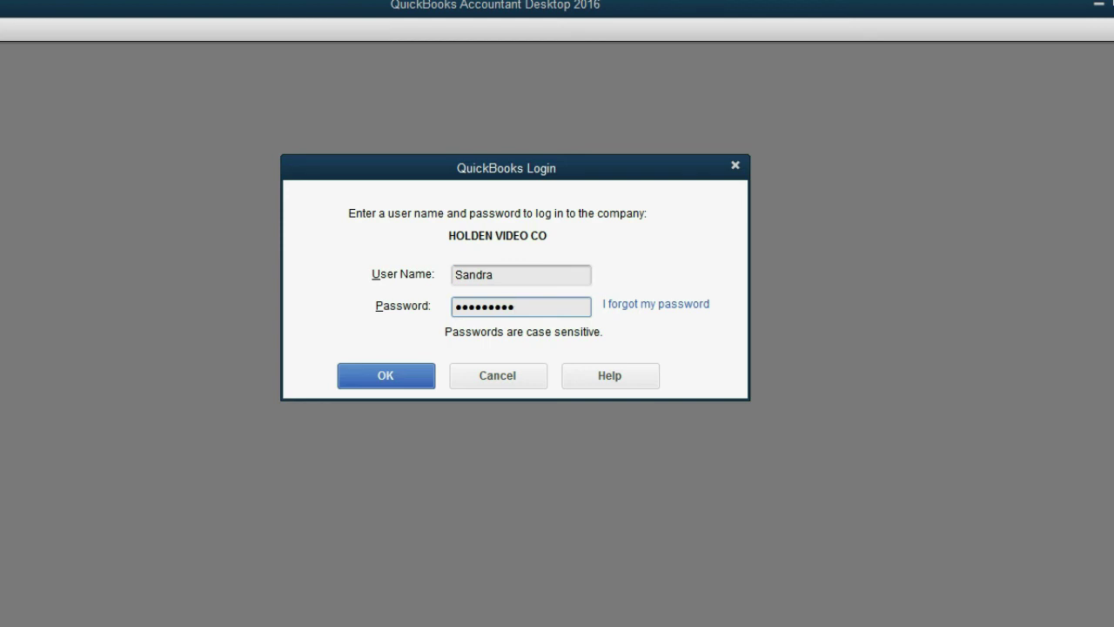
type("•")
left_click(393, 380)
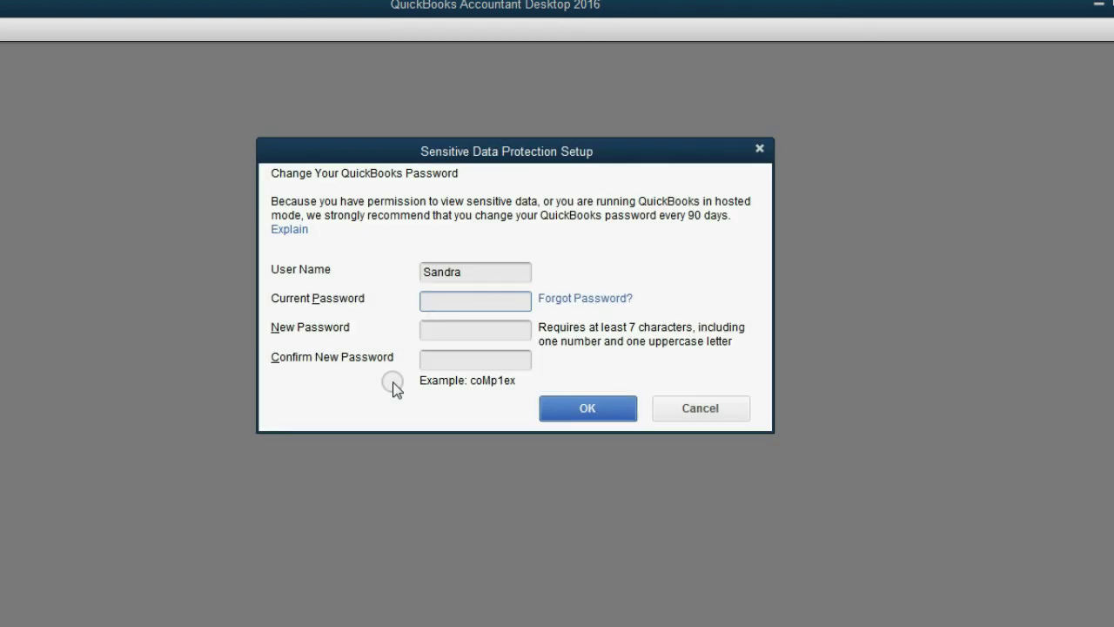
- Skip the password change and open the third customer's Payment Settings showing the masked card
key("Escape")
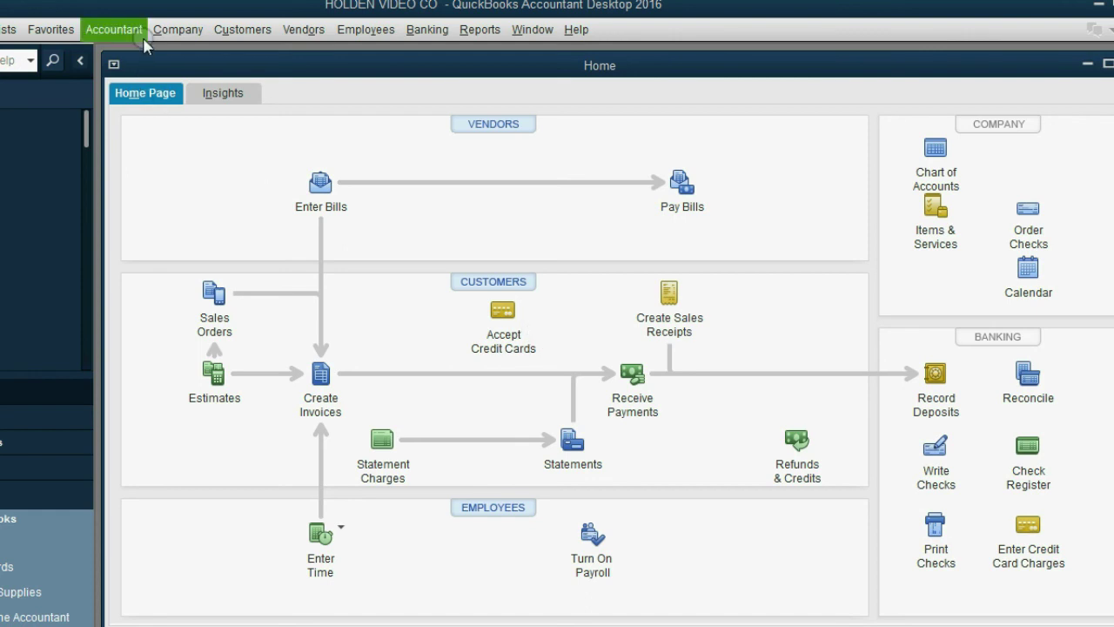
left_click(233, 30)
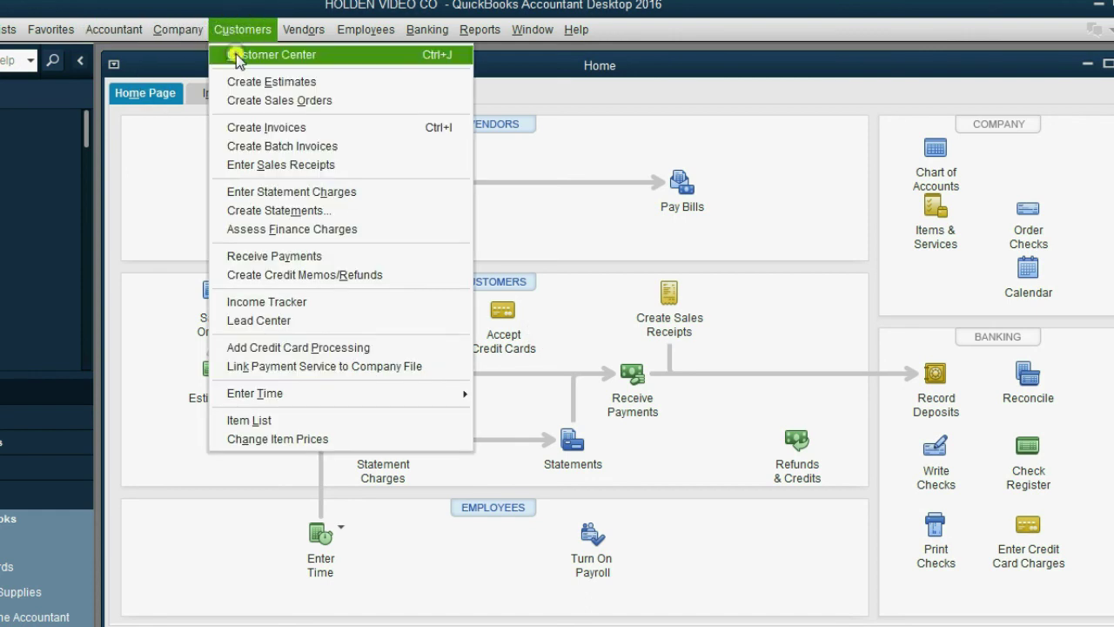
left_click(230, 53)
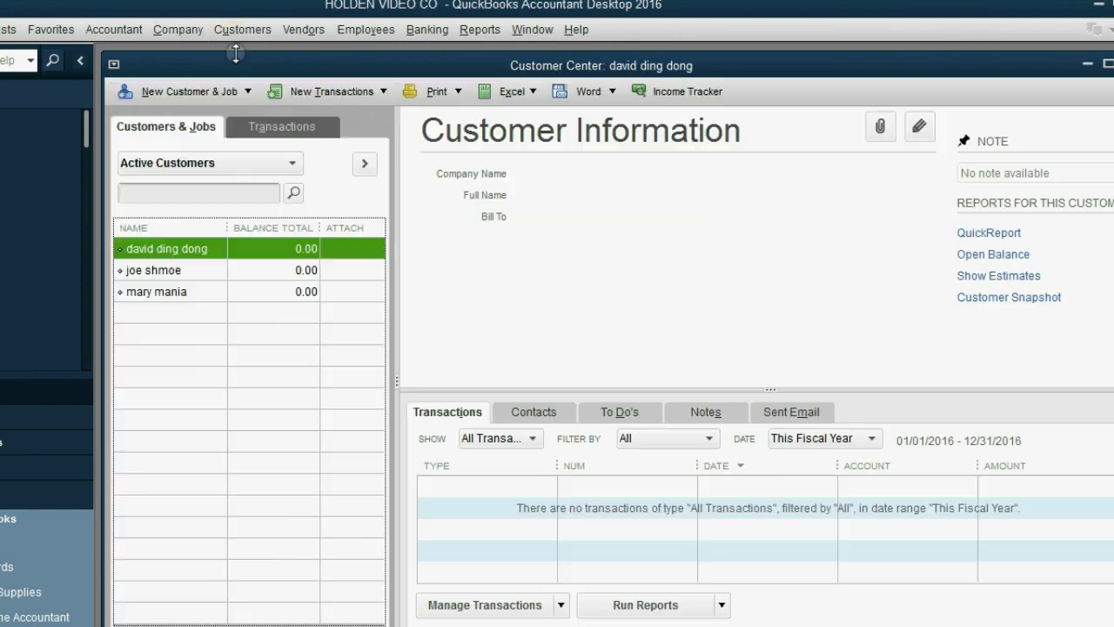
double_click(135, 292)
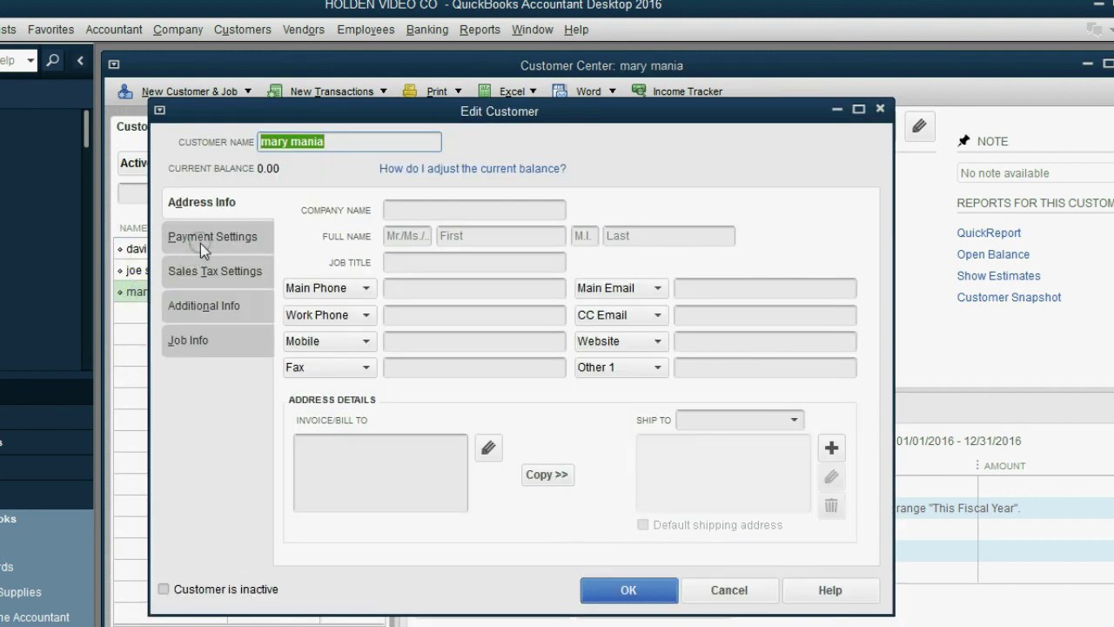
left_click(202, 240)
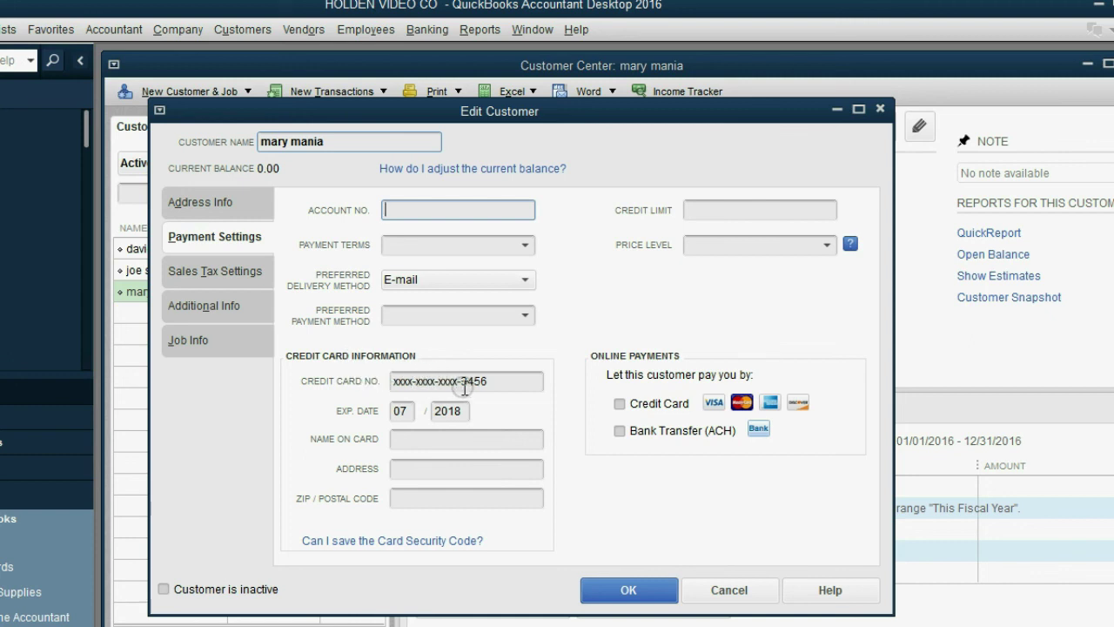
left_click(464, 385)
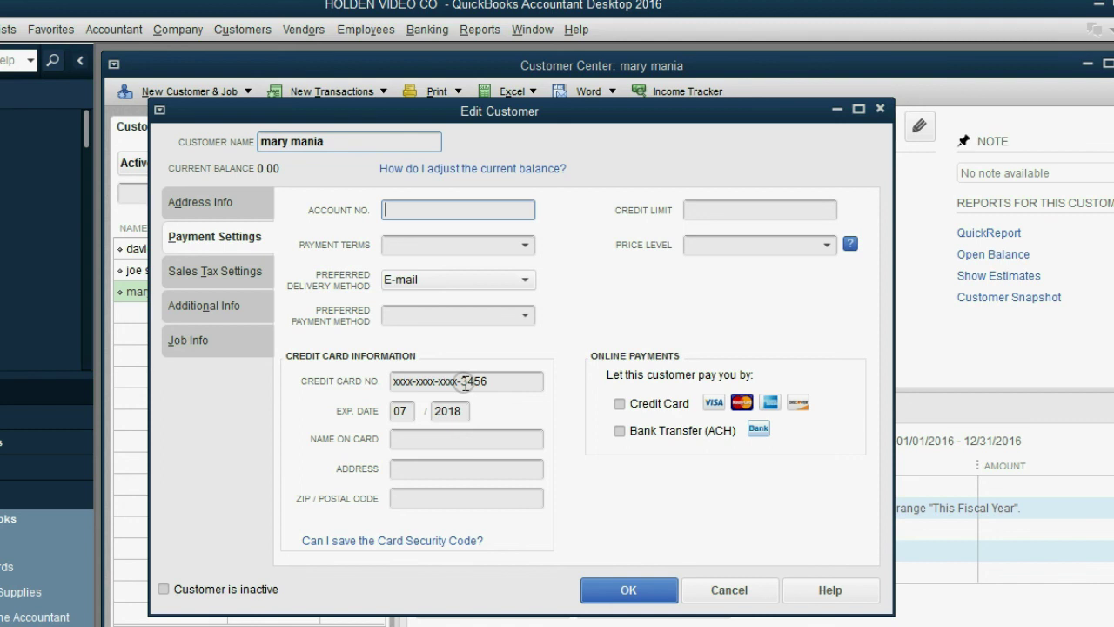